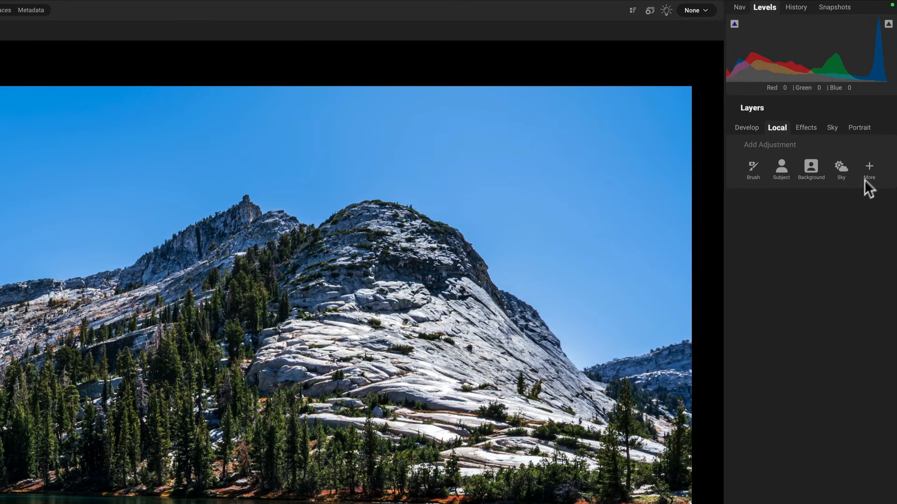
Step: Add a new local adjustment layer with a Luminosity mask in Add mode
{"action": "left_click", "coordinate": [868, 169]}
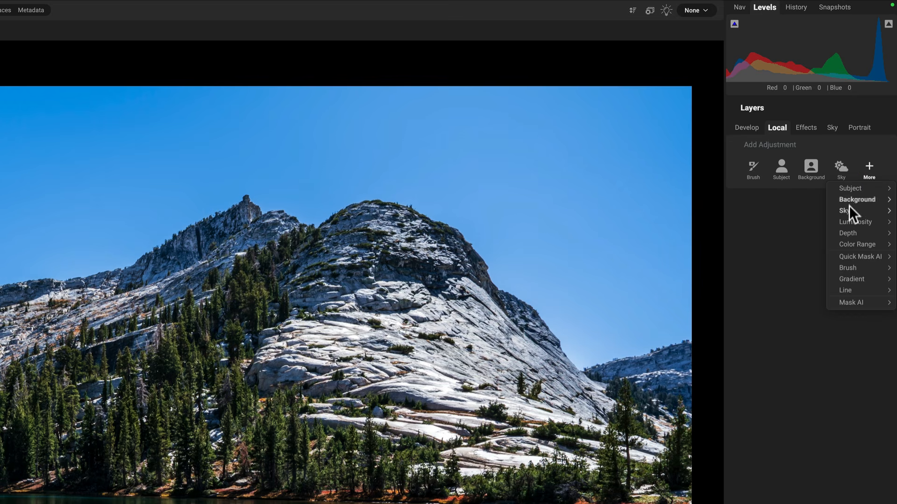
{"action": "mouse_move", "coordinate": [847, 221]}
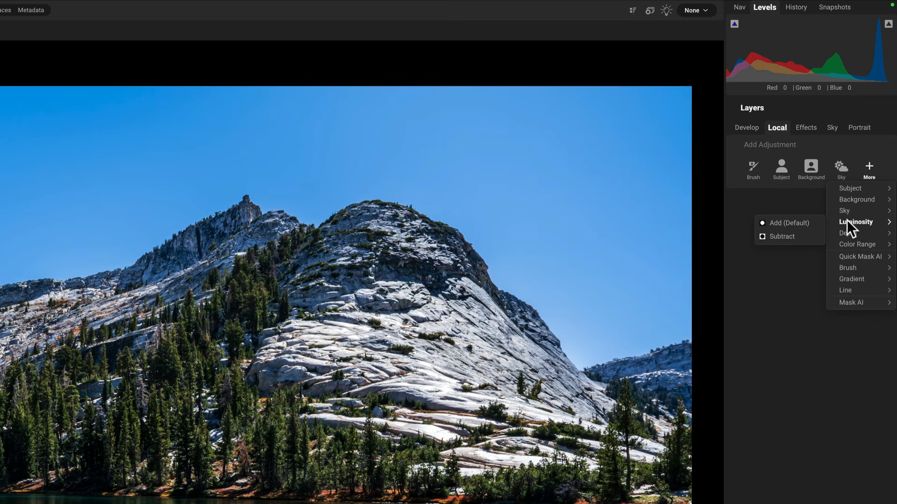
{"action": "left_click", "coordinate": [789, 223]}
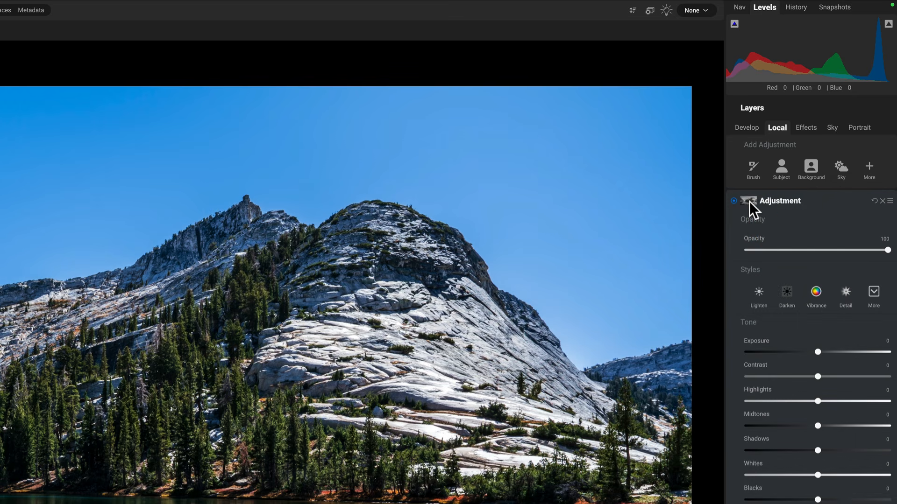
Step: Open the adjustment's mask properties and display the mask as a grayscale overlay
{"action": "left_click", "coordinate": [749, 201]}
{"action": "mouse_move", "coordinate": [539, 117]}
{"action": "left_mouse_down"}
{"action": "mouse_move", "coordinate": [545, 110]}
{"action": "mouse_move", "coordinate": [536, 124]}
{"action": "left_mouse_up"}
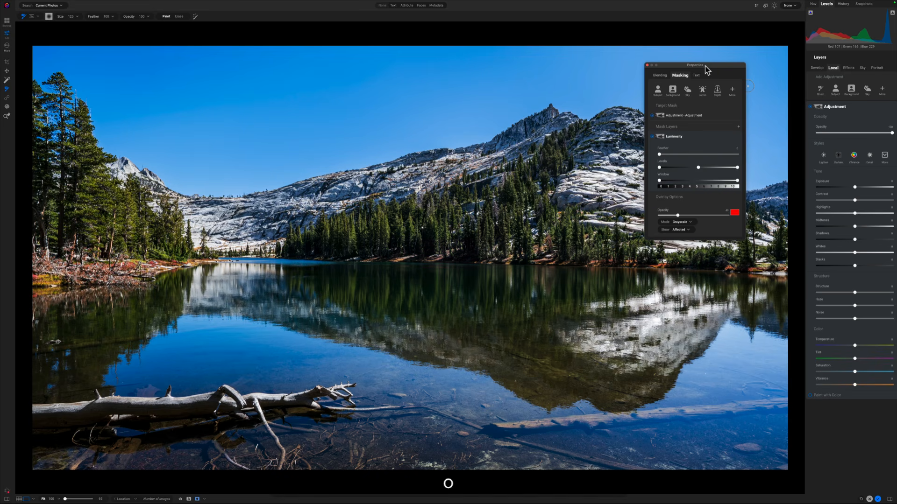
{"action": "key", "text": "o"}
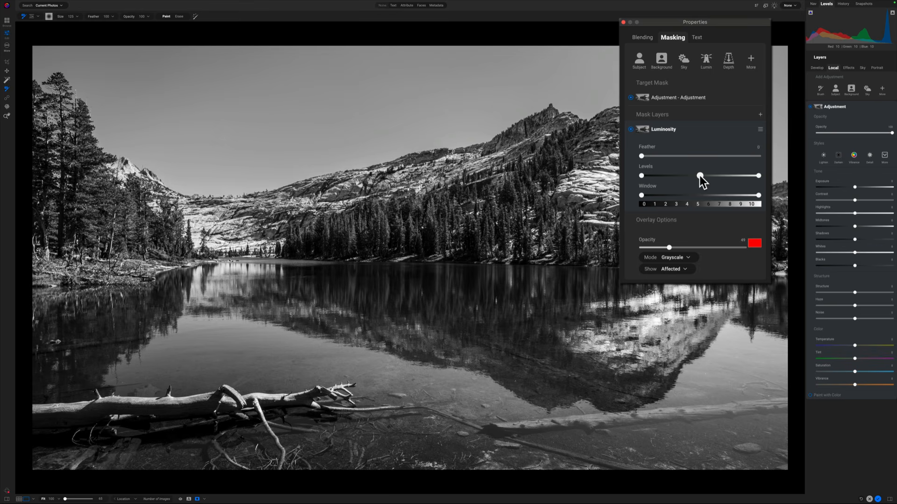
Step: Refine the Luminosity mask by adjusting its Levels sliders, Feather to 11, and the Window range
{"action": "left_click_drag", "start_coordinate": [700, 176], "coordinate": [707, 177]}
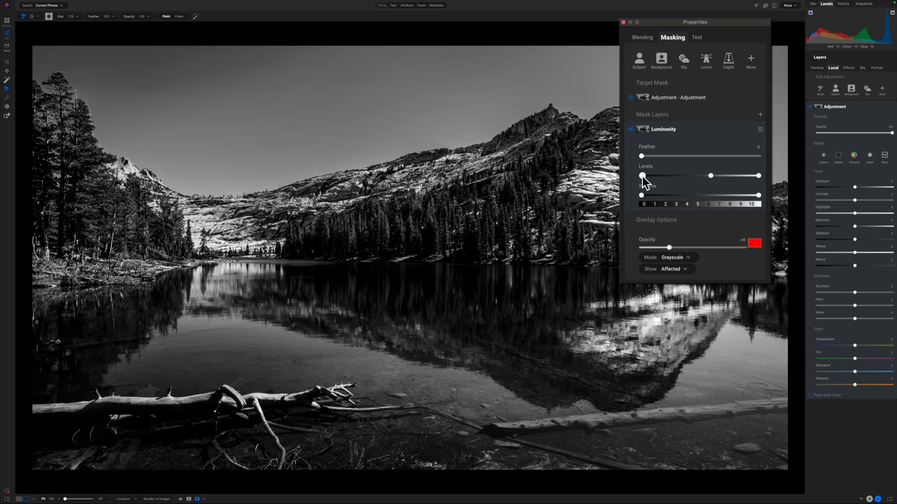
{"action": "left_click_drag", "start_coordinate": [643, 177], "coordinate": [656, 176]}
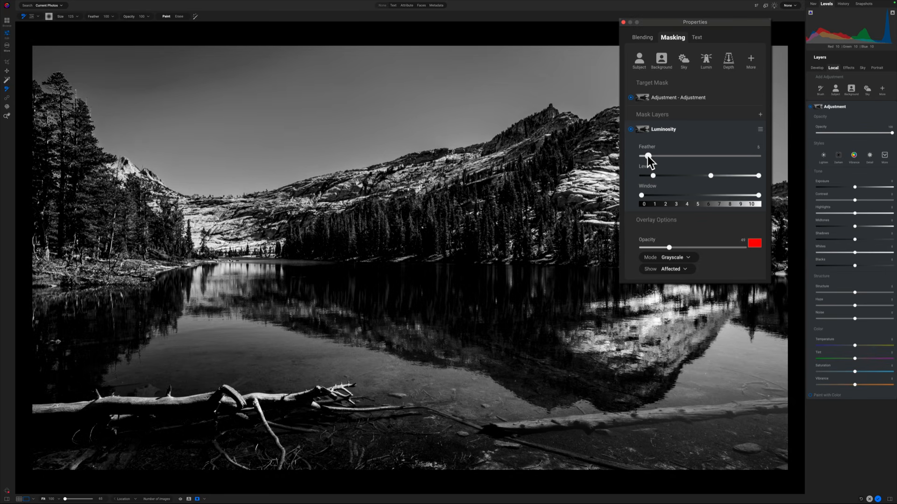
{"action": "left_click_drag", "start_coordinate": [649, 156], "coordinate": [653, 157]}
{"action": "left_click_drag", "start_coordinate": [642, 195], "coordinate": [643, 195]}
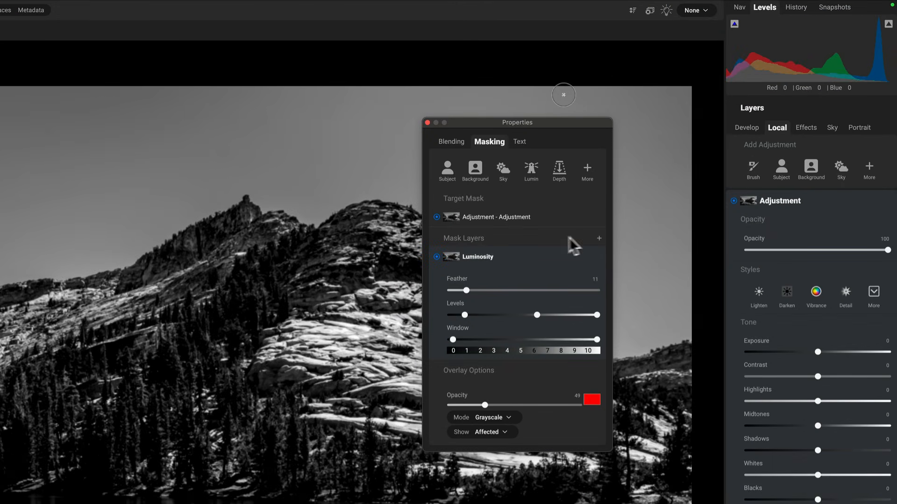
Step: Add a Brush mask layer to the mask and set its mode to Intersect
{"action": "left_click", "coordinate": [599, 238]}
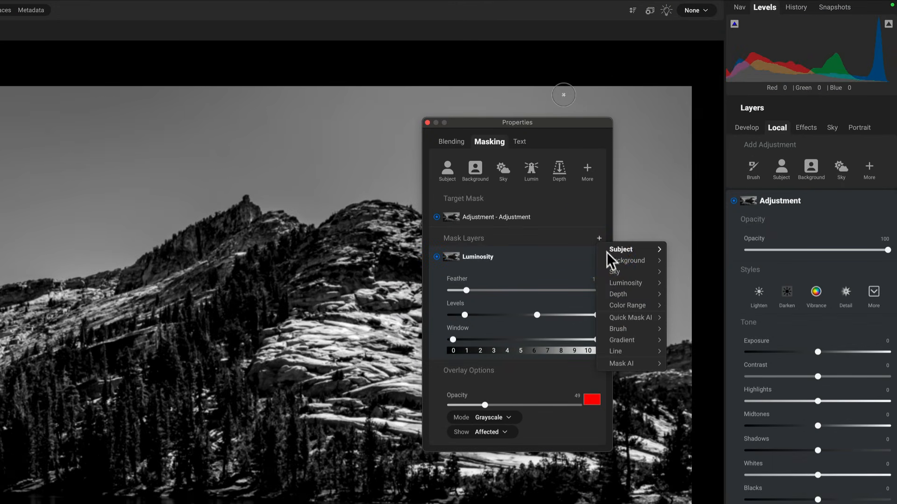
{"action": "mouse_move", "coordinate": [617, 331]}
{"action": "left_click", "coordinate": [682, 327]}
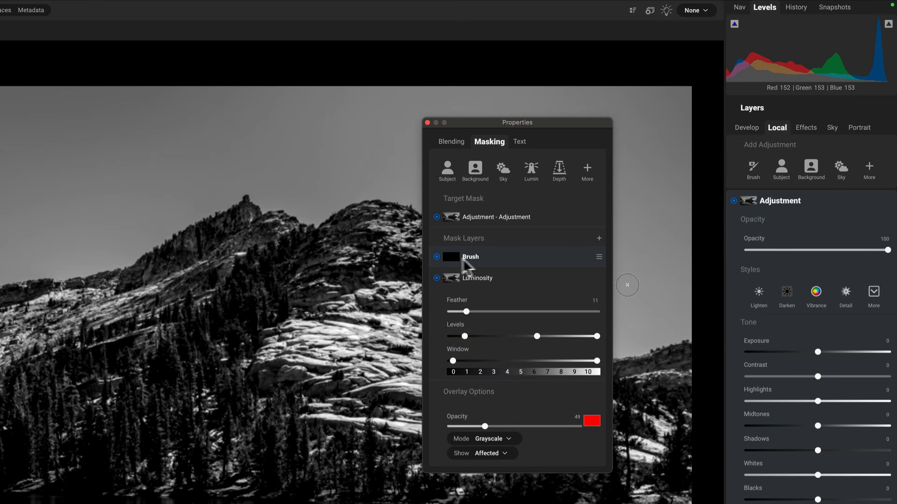
{"action": "left_click", "coordinate": [599, 257]}
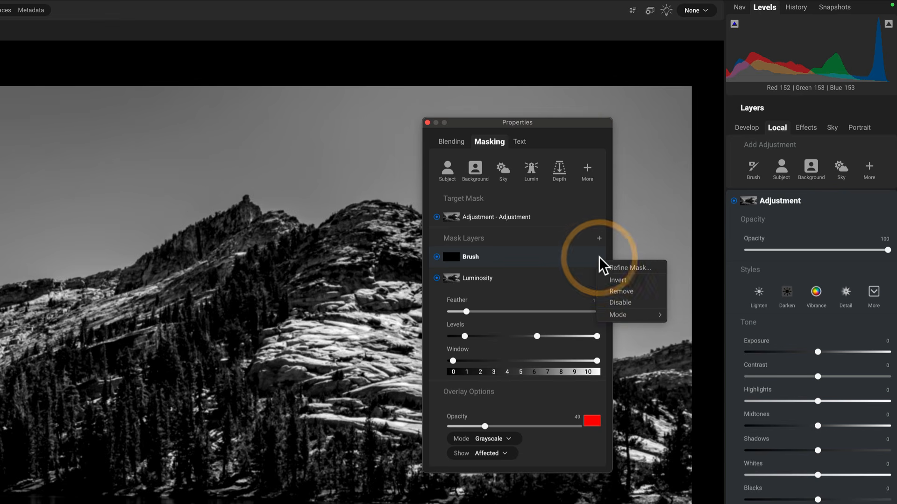
{"action": "mouse_move", "coordinate": [619, 315]}
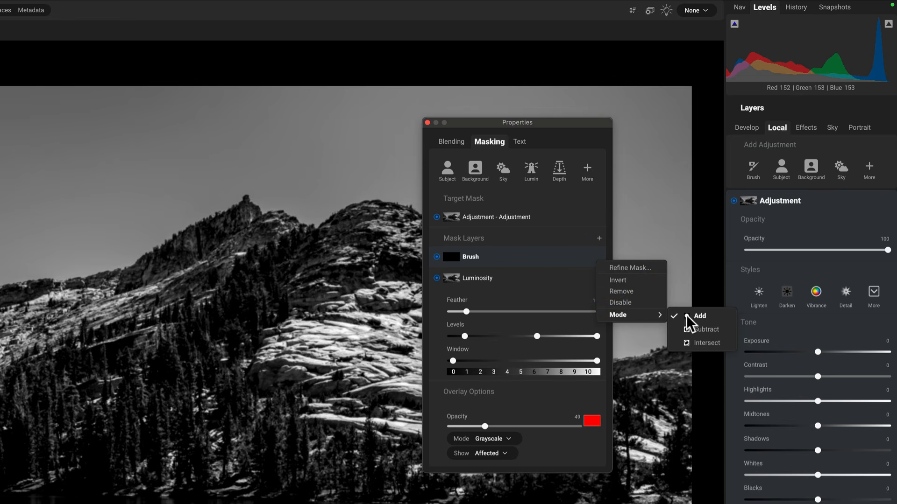
{"action": "left_click", "coordinate": [691, 344]}
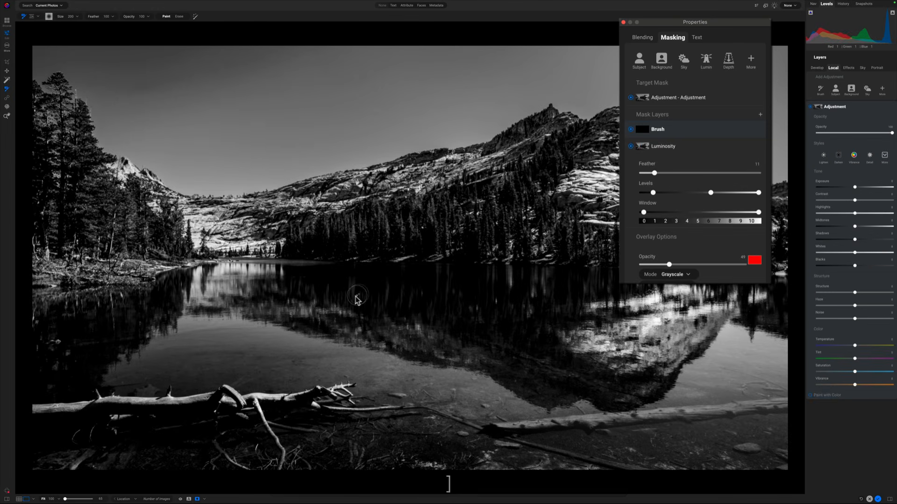
Step: Paint the brush mask over the mountain's reflection in the lake, then hide the mask overlay
{"action": "left_click", "coordinate": [299, 299]}
{"action": "mouse_move", "coordinate": [299, 299]}
{"action": "left_mouse_down"}
{"action": "mouse_move", "coordinate": [356, 312]}
{"action": "mouse_move", "coordinate": [305, 310]}
{"action": "mouse_move", "coordinate": [454, 340]}
{"action": "mouse_move", "coordinate": [322, 302]}
{"action": "mouse_move", "coordinate": [334, 313]}
{"action": "mouse_move", "coordinate": [415, 327]}
{"action": "mouse_move", "coordinate": [352, 315]}
{"action": "mouse_move", "coordinate": [419, 332]}
{"action": "mouse_move", "coordinate": [408, 352]}
{"action": "left_mouse_up"}
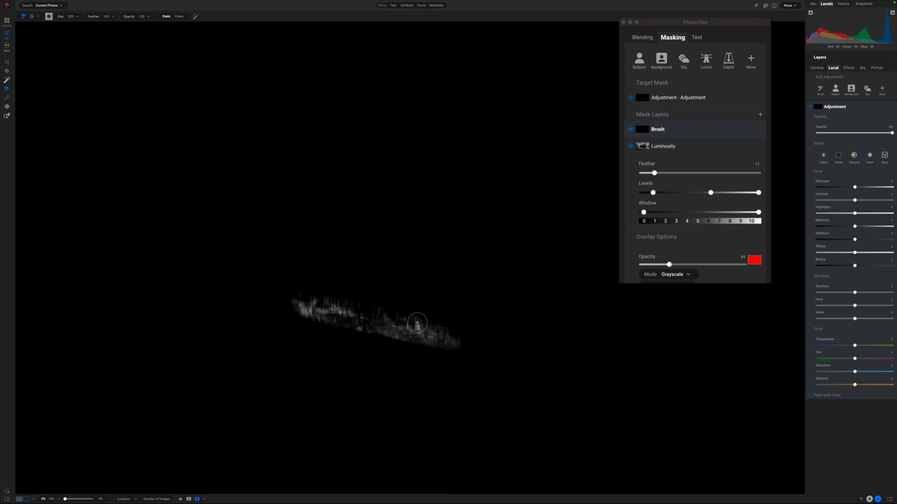
{"action": "mouse_move", "coordinate": [417, 322]}
{"action": "left_mouse_down"}
{"action": "mouse_move", "coordinate": [471, 347]}
{"action": "mouse_move", "coordinate": [411, 320]}
{"action": "mouse_move", "coordinate": [447, 338]}
{"action": "mouse_move", "coordinate": [459, 333]}
{"action": "mouse_move", "coordinate": [408, 332]}
{"action": "mouse_move", "coordinate": [492, 352]}
{"action": "mouse_move", "coordinate": [438, 337]}
{"action": "left_mouse_up"}
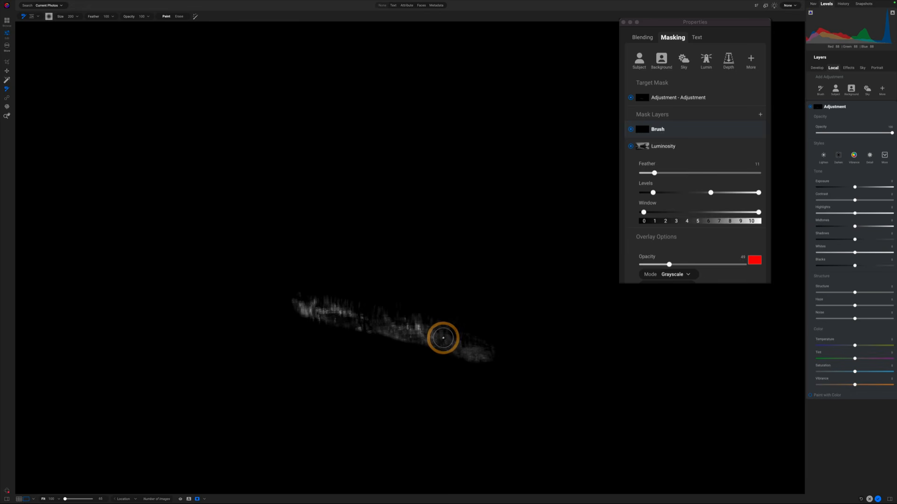
{"action": "key", "text": "o"}
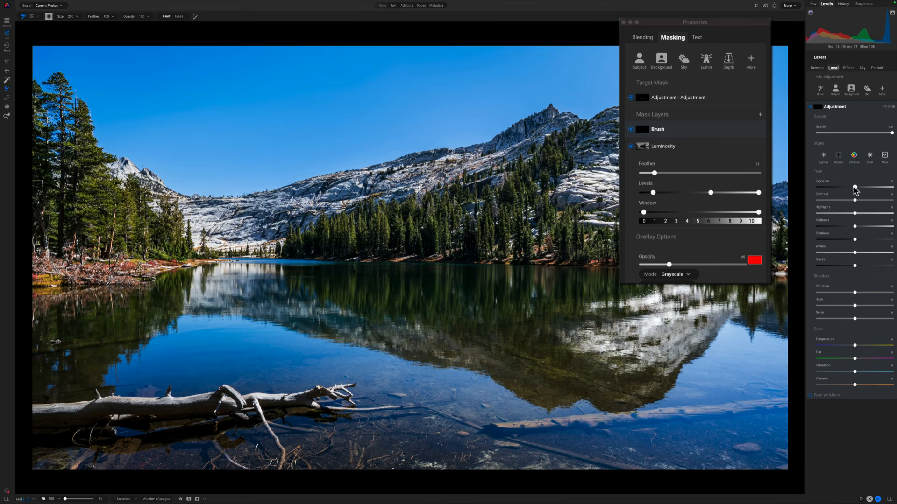
Step: Raise the adjustment's exposure and paint a few more spots on the lake reflection
{"action": "left_click_drag", "start_coordinate": [859, 188], "coordinate": [879, 190]}
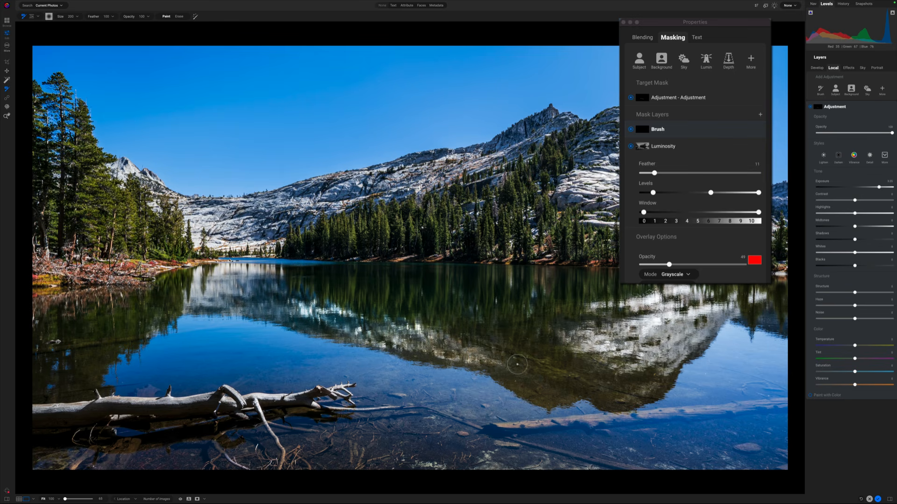
{"action": "left_click", "coordinate": [521, 365]}
{"action": "left_click", "coordinate": [356, 310]}
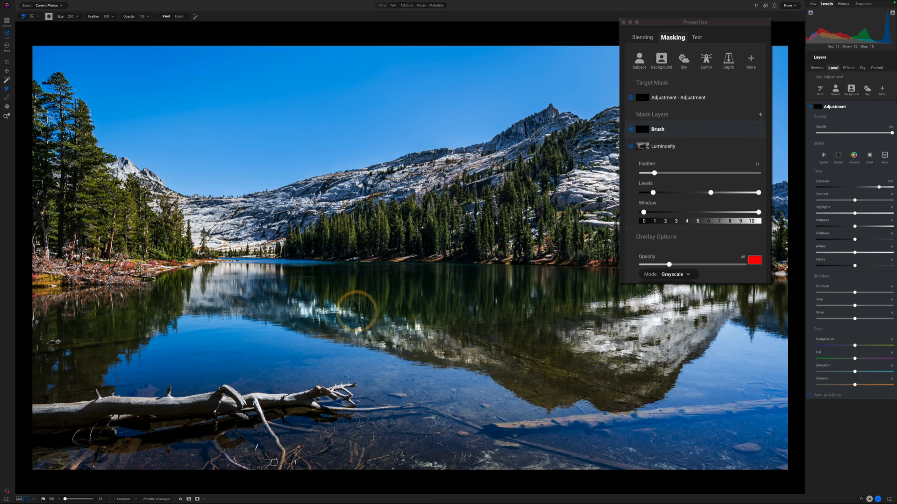
{"action": "left_click", "coordinate": [428, 328]}
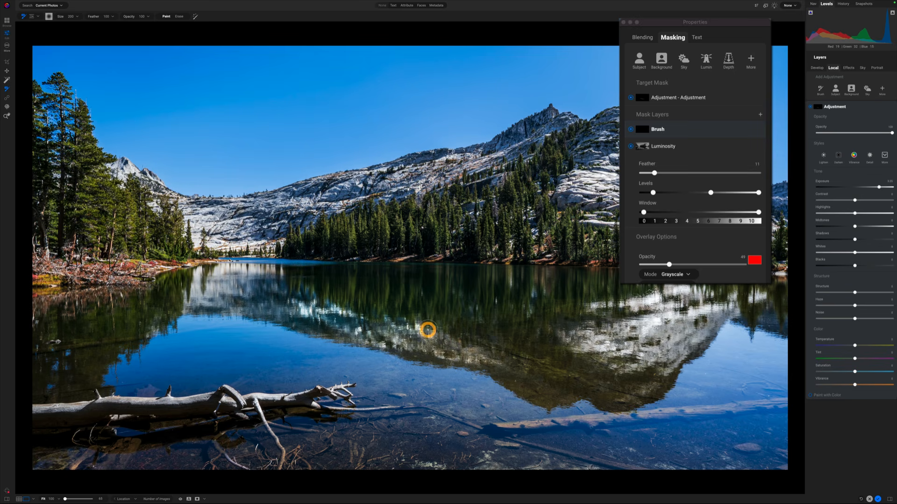
Step: Fine-tune the adjustment's exposure, trying and then resetting a Highlights change
{"action": "left_click_drag", "start_coordinate": [880, 189], "coordinate": [854, 190]}
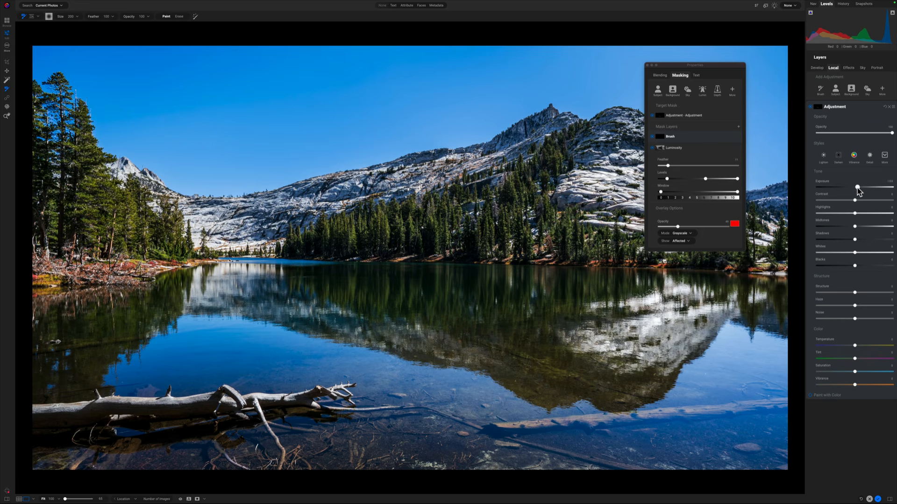
{"action": "left_click_drag", "start_coordinate": [855, 213], "coordinate": [873, 218]}
{"action": "double_click", "coordinate": [854, 214]}
{"action": "left_click", "coordinate": [862, 188]}
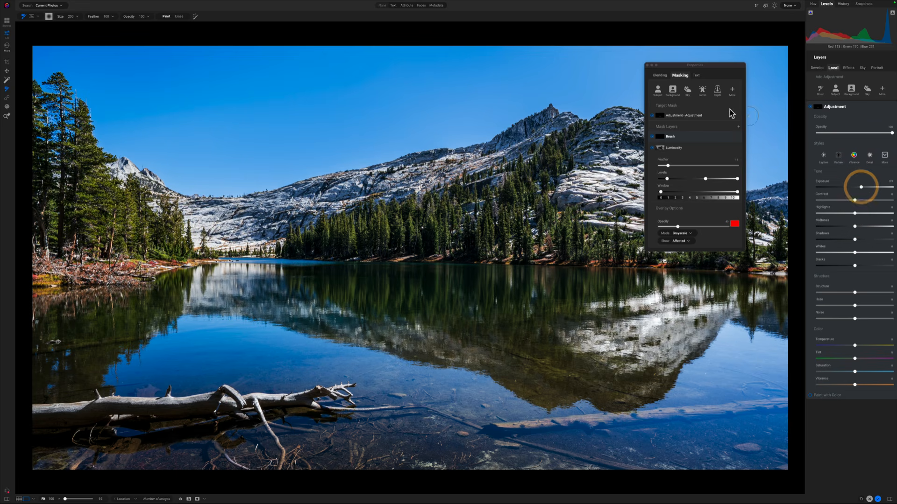
Step: Toggle the adjustment layer's visibility to compare the image before and after
{"action": "left_click", "coordinate": [811, 108]}
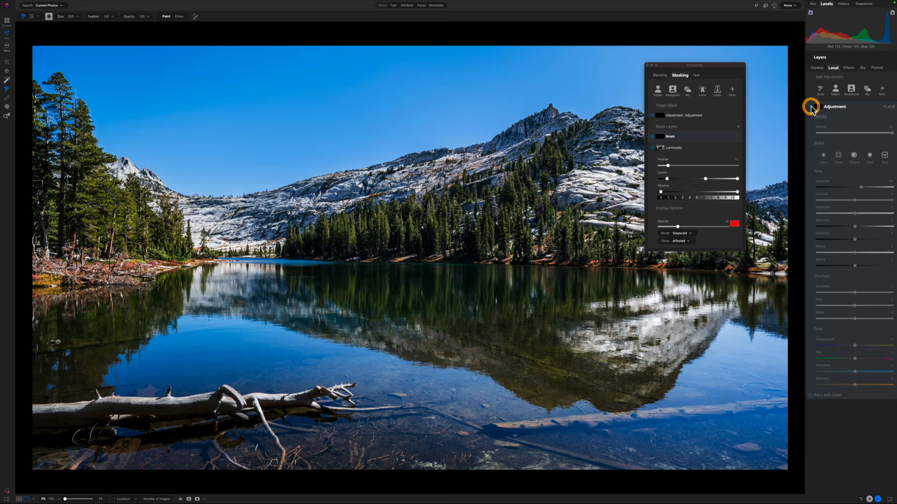
{"action": "left_click", "coordinate": [811, 107]}
{"action": "left_click", "coordinate": [811, 108]}
{"action": "left_click", "coordinate": [811, 107]}
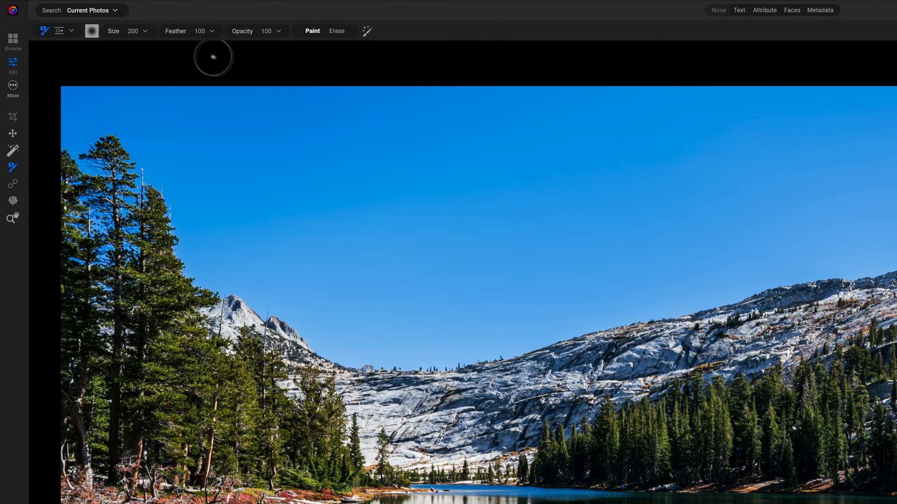
Step: Set the brush opacity to 50 and paint over the centre of the lake reflection
{"action": "left_click_drag", "start_coordinate": [251, 38], "coordinate": [218, 37]}
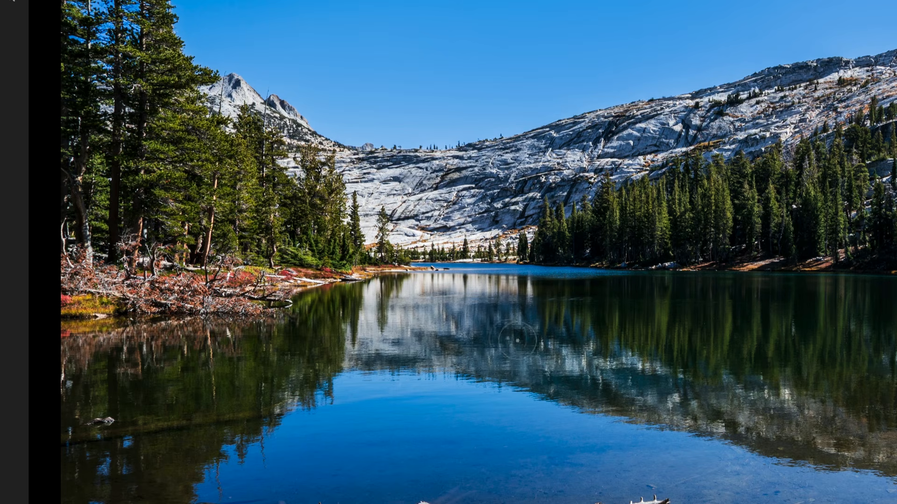
{"action": "left_click", "coordinate": [464, 342]}
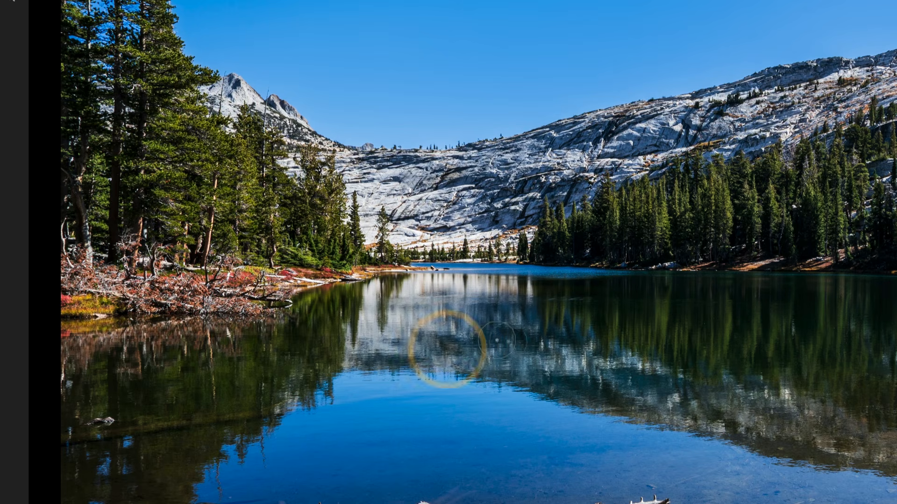
{"action": "left_click", "coordinate": [486, 339]}
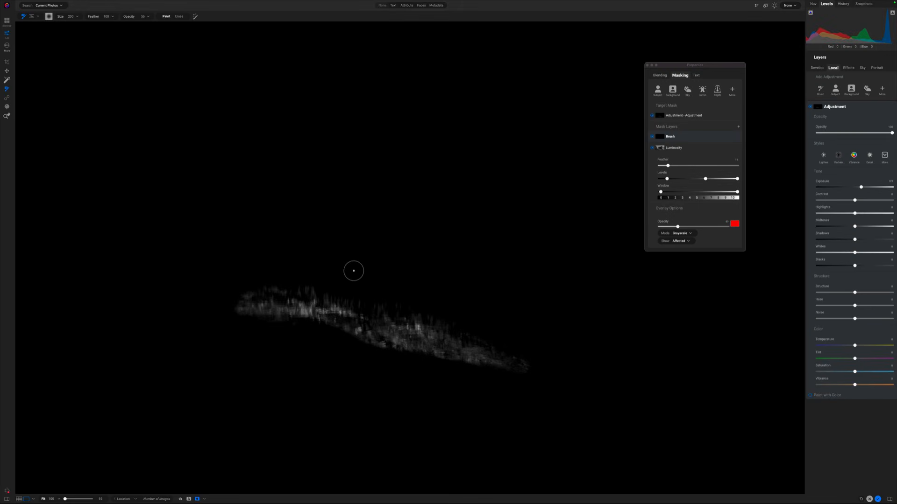
Step: Toggle the mask overlay to review the painted mask against the image
{"action": "key", "text": "o"}
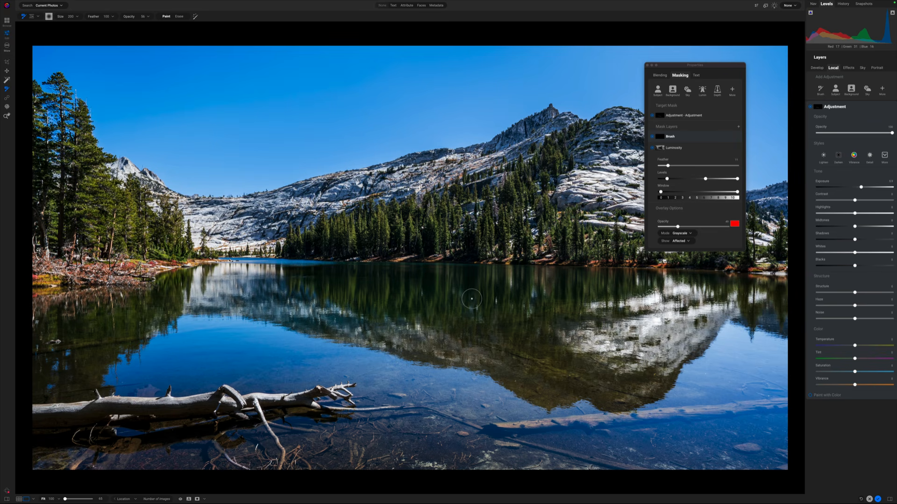
{"action": "key", "text": "o"}
{"action": "key", "text": "o"}
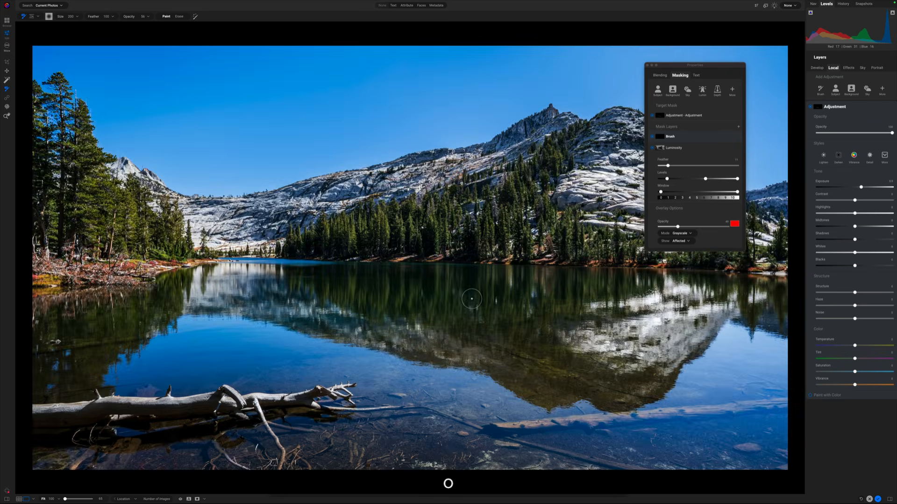